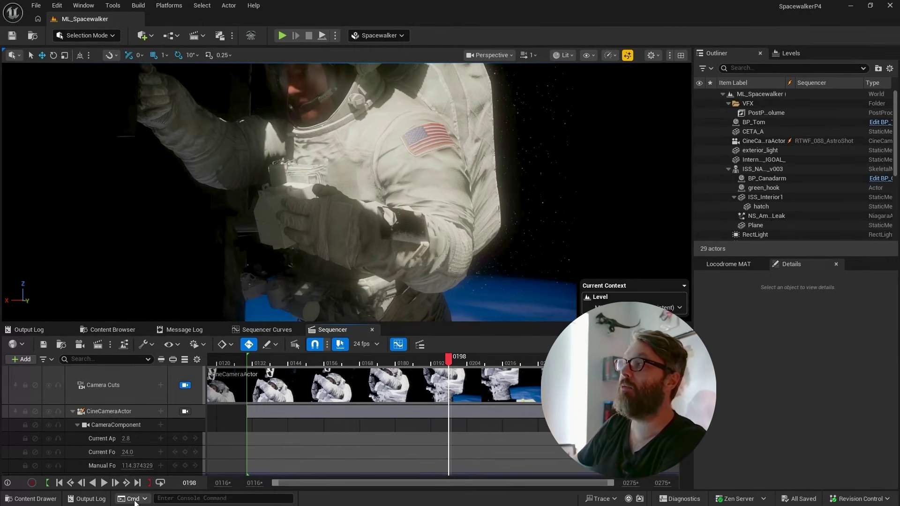
- Open the RTWF_088_AstroShot_Updated level sequence, play it through and stop playback
left_click(108, 330)
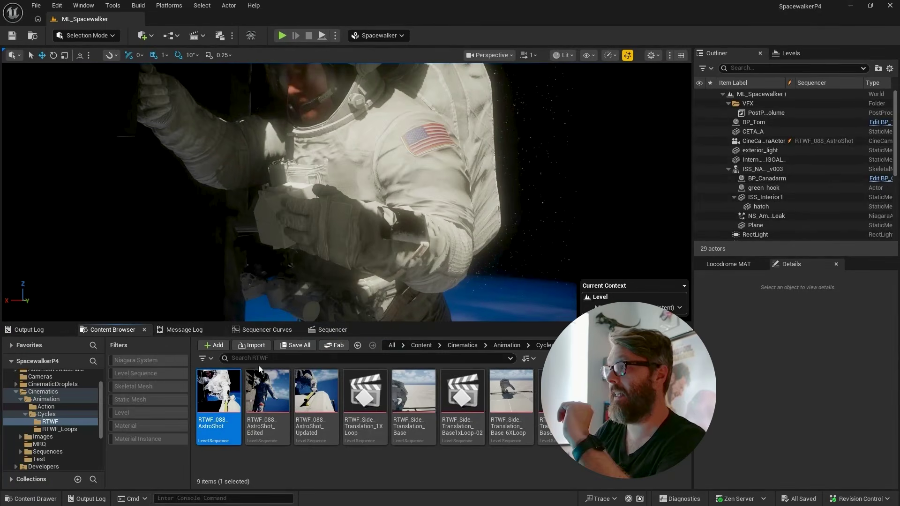
double_click(317, 397)
left_click(104, 483)
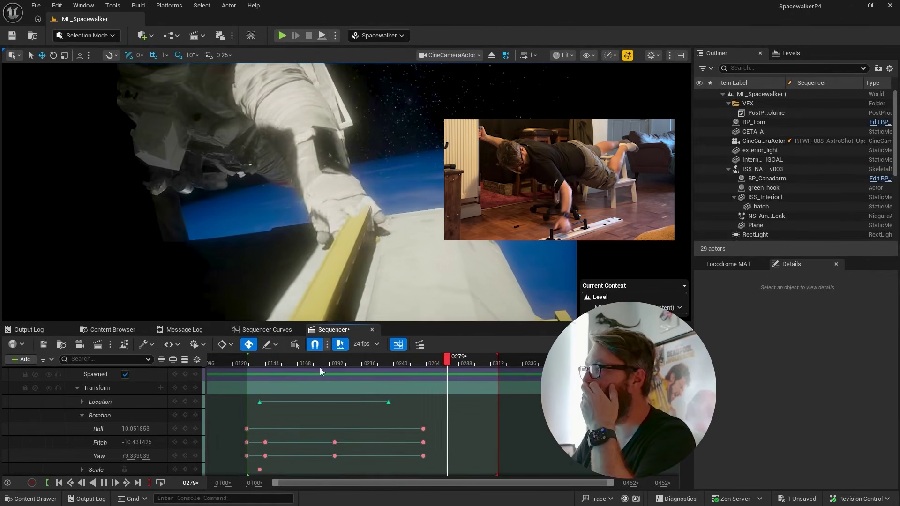
left_click(105, 483)
left_click(118, 330)
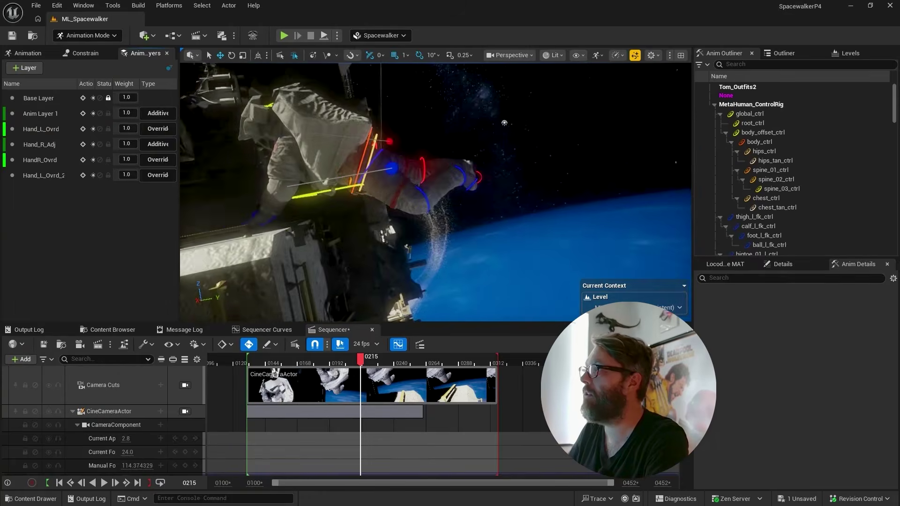
- Mute Anim Layer 1 and the hand layers, move to about frame 155 and play the unadjusted base animation
mouse_move(284, 180)
right_mouse_down()
mouse_move(253, 178)
mouse_move(275, 176)
right_mouse_up()
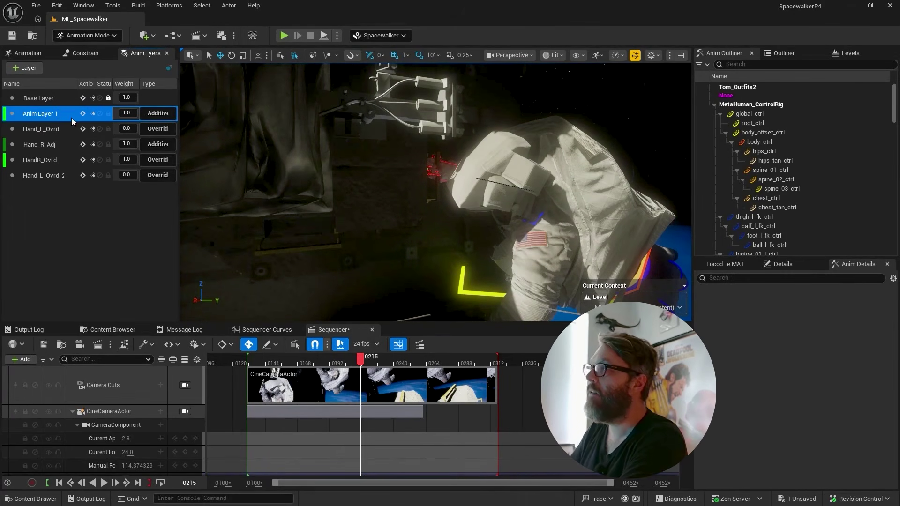
right_click_drag(558, 202, 479, 193)
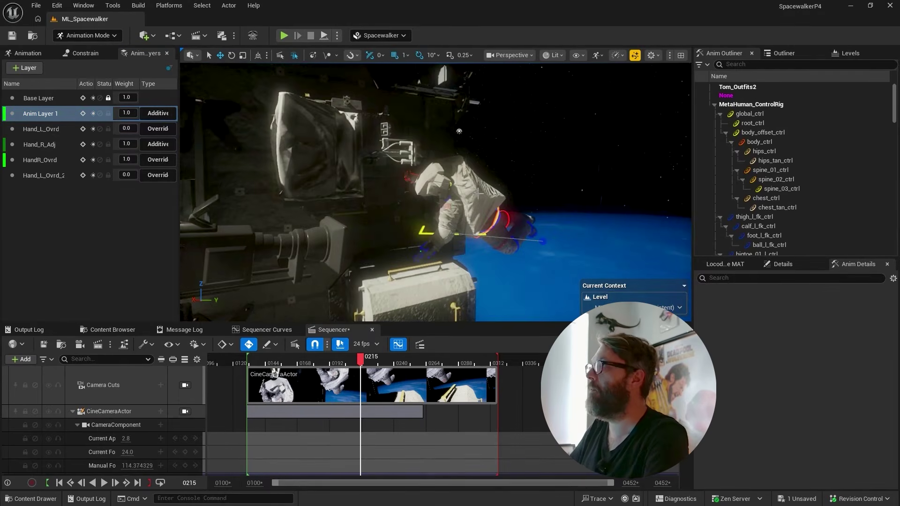
left_click(100, 113)
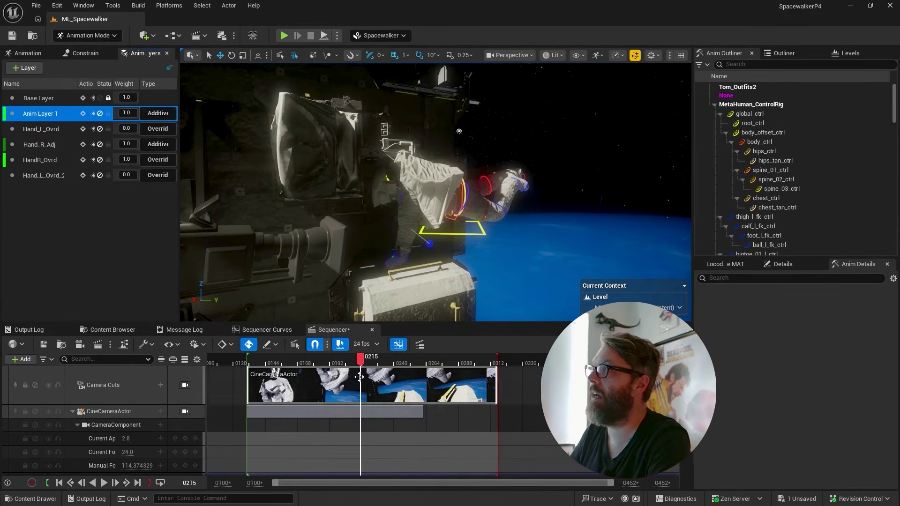
left_click_drag(360, 359, 281, 365)
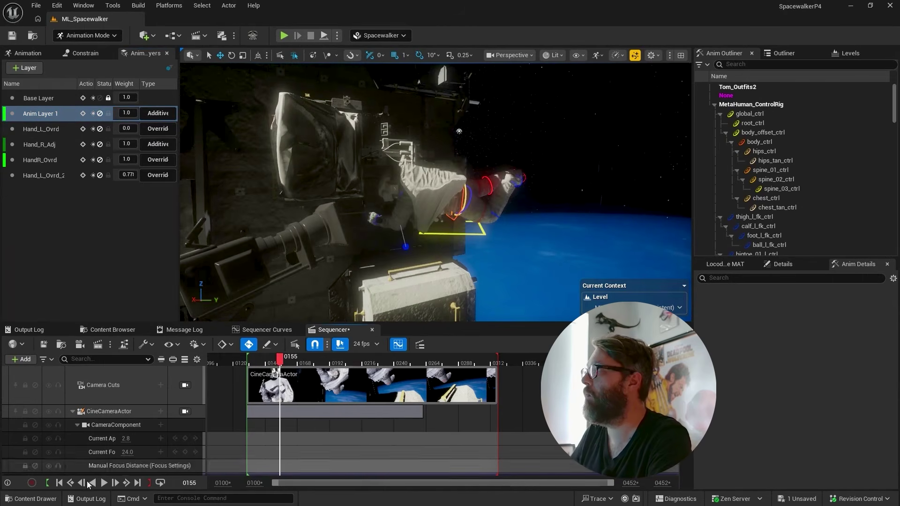
left_click(104, 483)
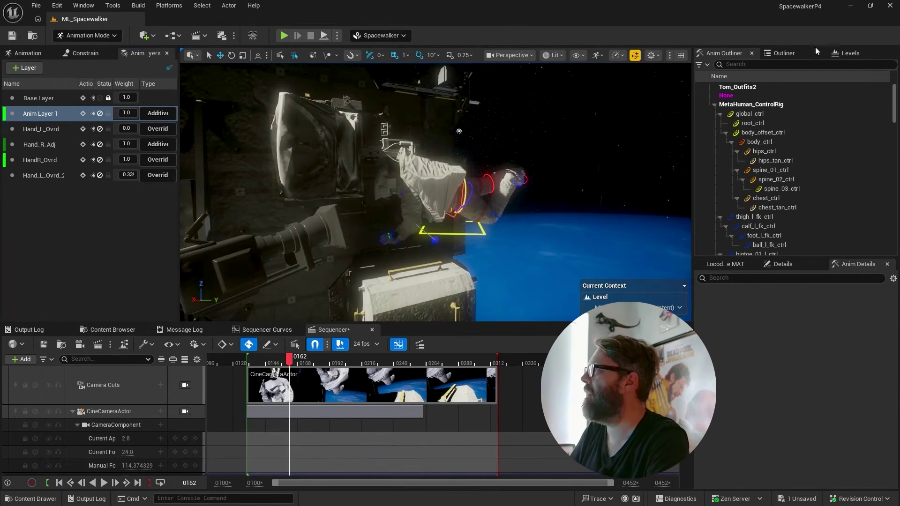
- Hide the ISS station model and the rig controls, and play the astronaut's base motion on its own up to frame 246
left_click(795, 53)
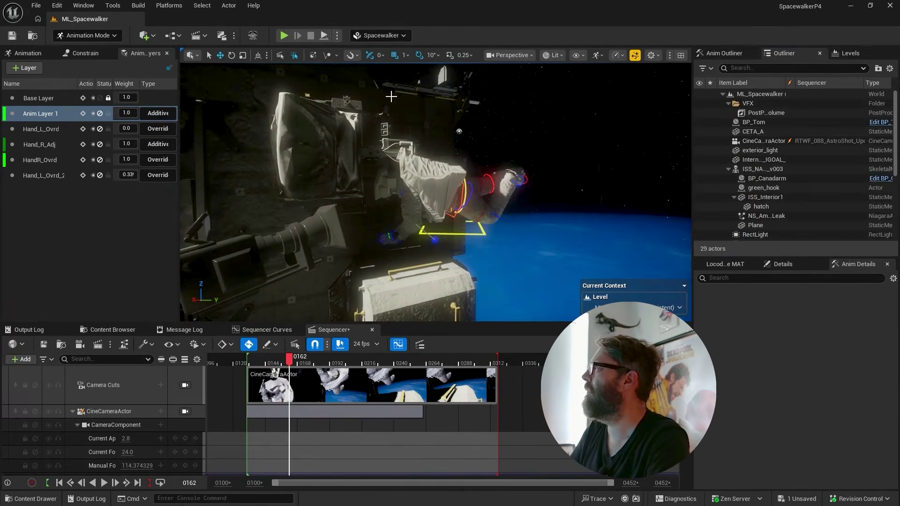
left_click(699, 168)
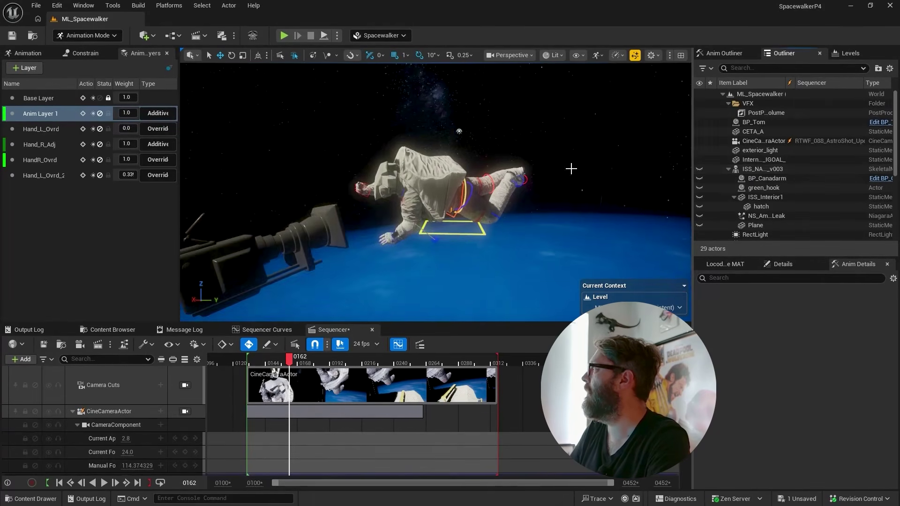
mouse_move(411, 154)
left_mouse_down("alt")
mouse_move(497, 152)
mouse_move(410, 153)
left_mouse_up("alt")
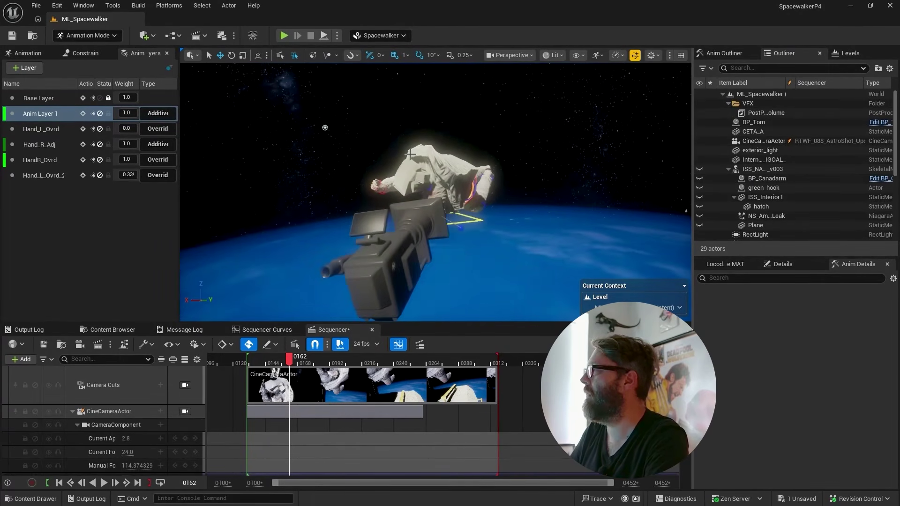
key("g")
left_click_drag(461, 172, 454, 169, "alt")
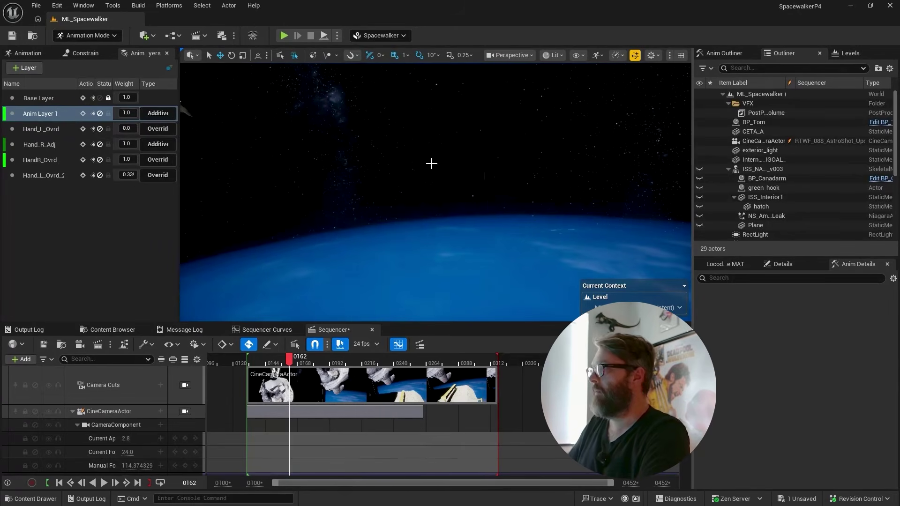
middle_click_drag(431, 162, 534, 187, "alt")
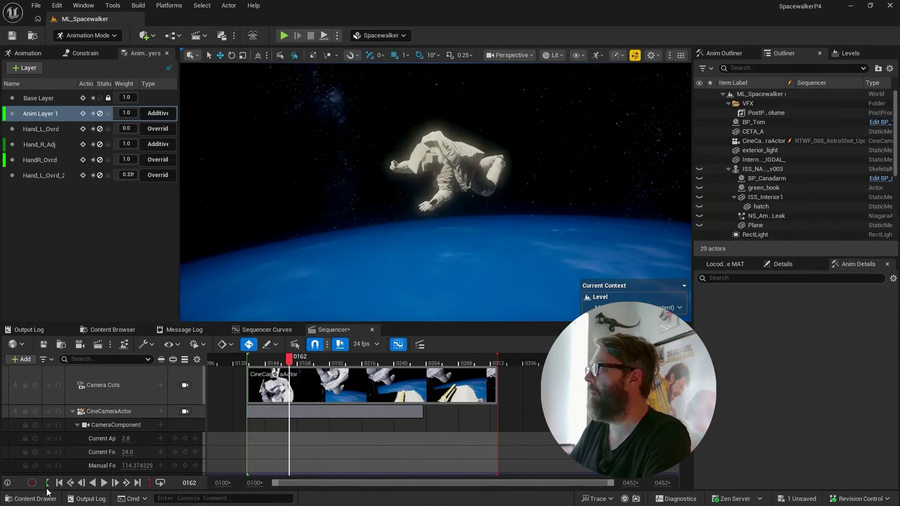
key("space")
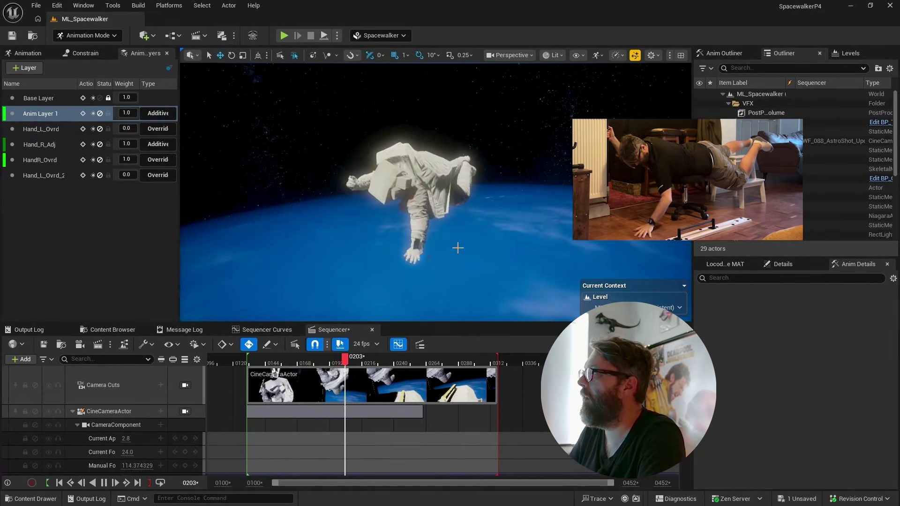
key("space")
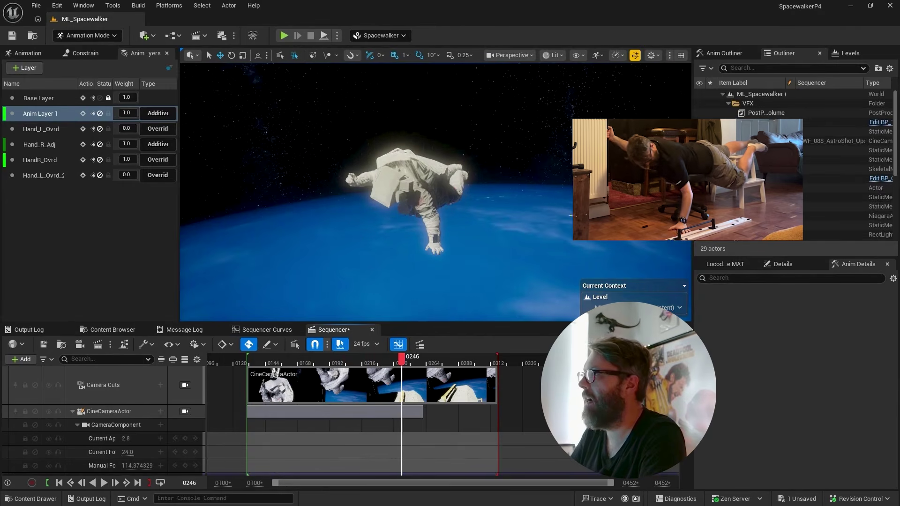
- Unhide the ISS station model, unmute Anim Layer 1 and examine the astronaut's adjusted pose with the rig controls shown
left_click(699, 170)
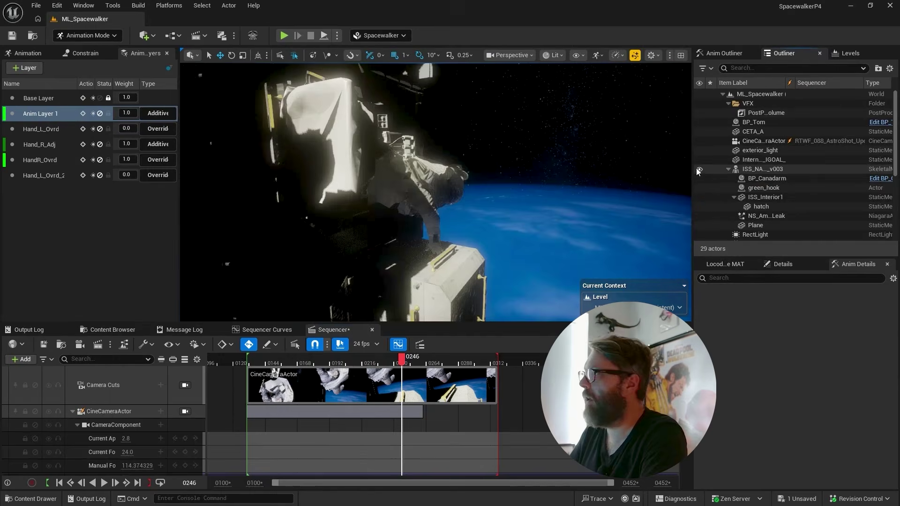
left_click(100, 114)
left_click_drag(399, 192, 460, 197, "alt")
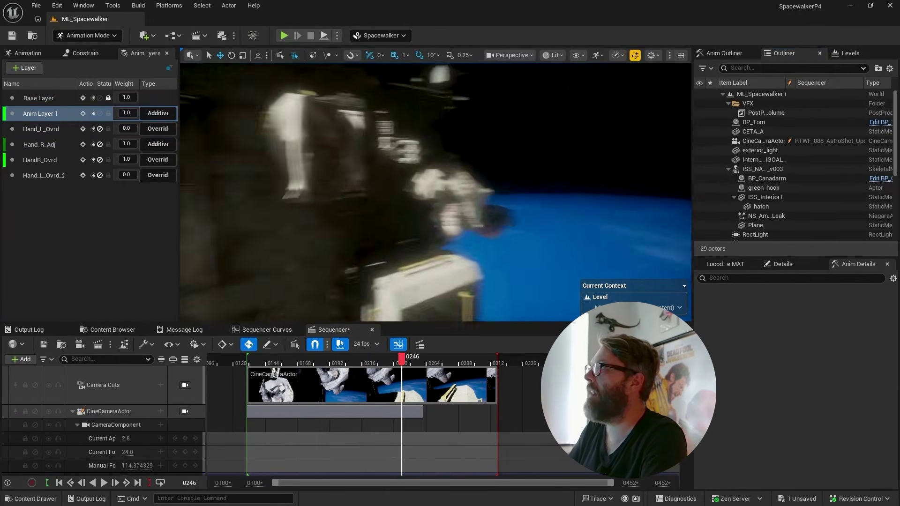
left_click_drag(390, 159, 412, 159, "alt")
right_click_drag(390, 159, 450, 155, "alt")
middle_click_drag(450, 155, 450, 103, "alt")
left_click_drag(450, 154, 370, 178, "alt")
key("g")
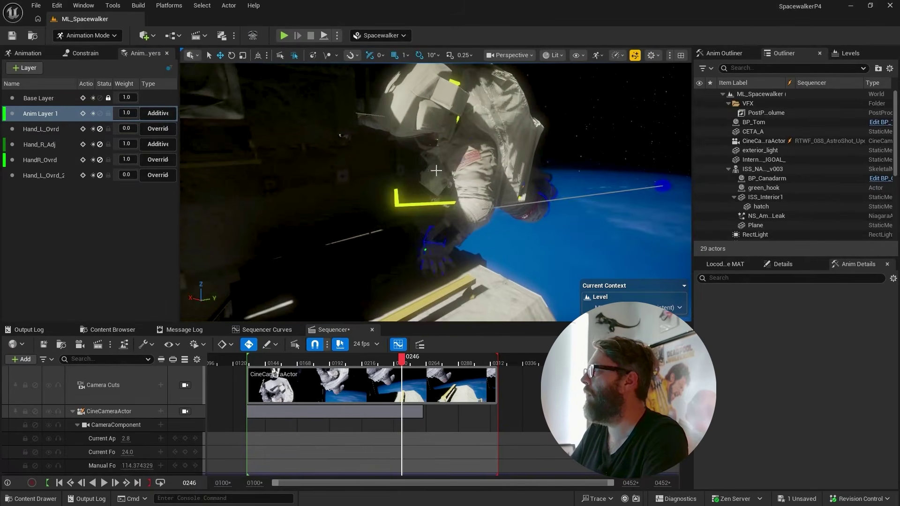
right_click_drag(427, 172, 391, 172, "alt")
- Select the Hand_L_Ovrd layer and collapse Anim Layer 1 in the sequence tracks to reach the override's weight keys
left_click(41, 131)
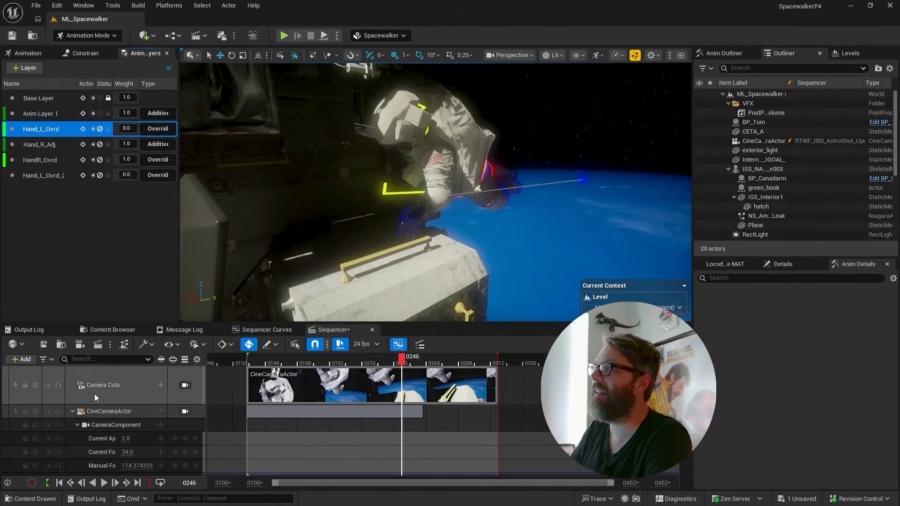
scroll(89, 436, "down", 5)
scroll(89, 436, "up", 3)
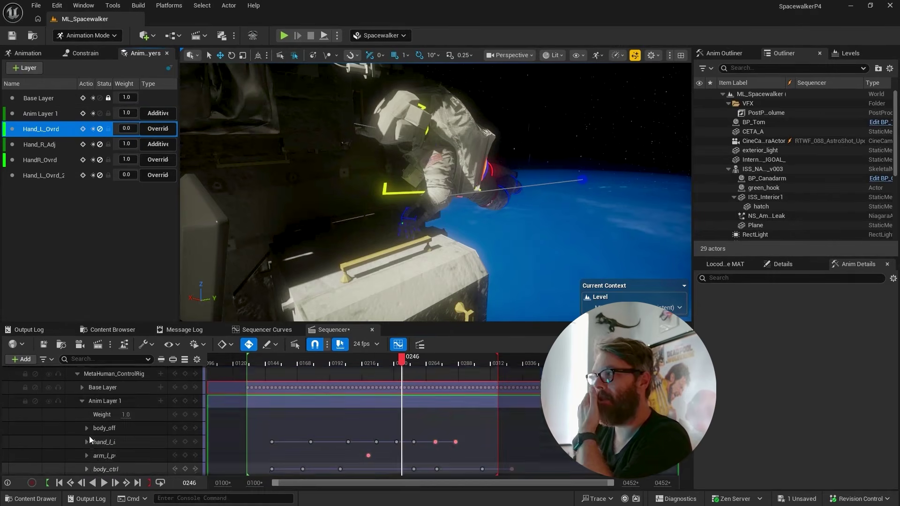
scroll(92, 439, "down", 2)
scroll(92, 439, "down", 1)
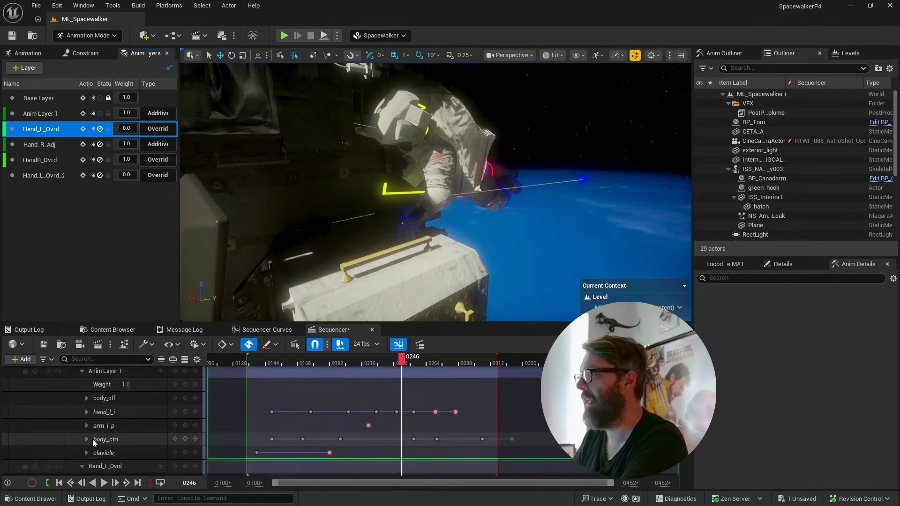
scroll(92, 440, "up", 1)
left_click(82, 387)
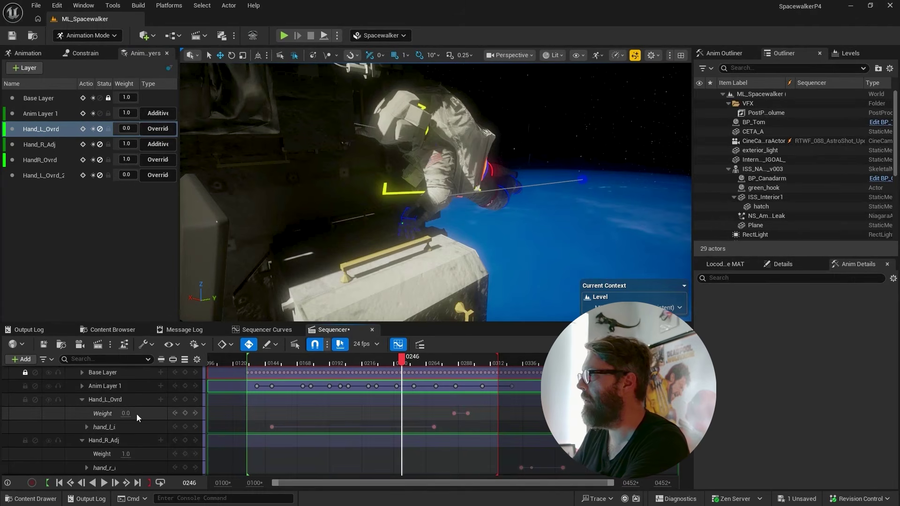
- Unmute the Hand_L_Ovrd layer and scrub from frame 283 to 298 to check the left hand on the handrail
left_click_drag(401, 359, 454, 362)
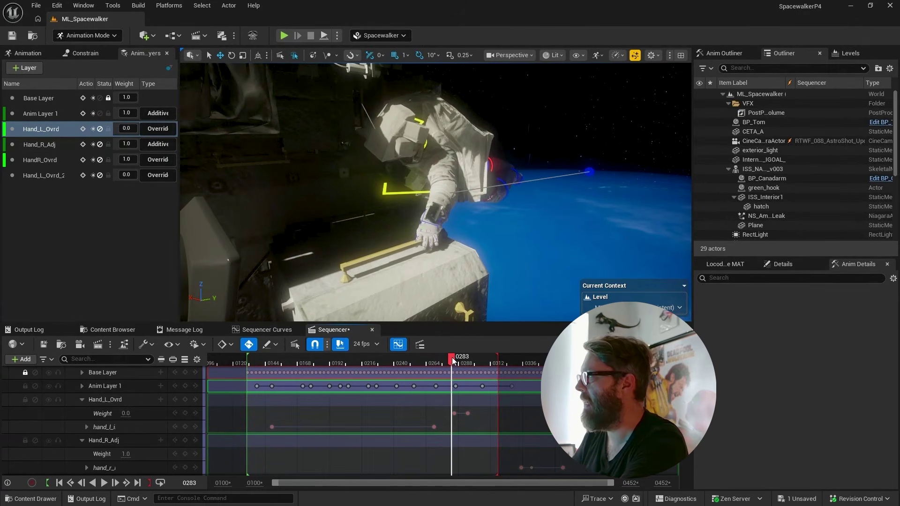
left_click(102, 132)
left_click_drag(453, 361, 466, 363)
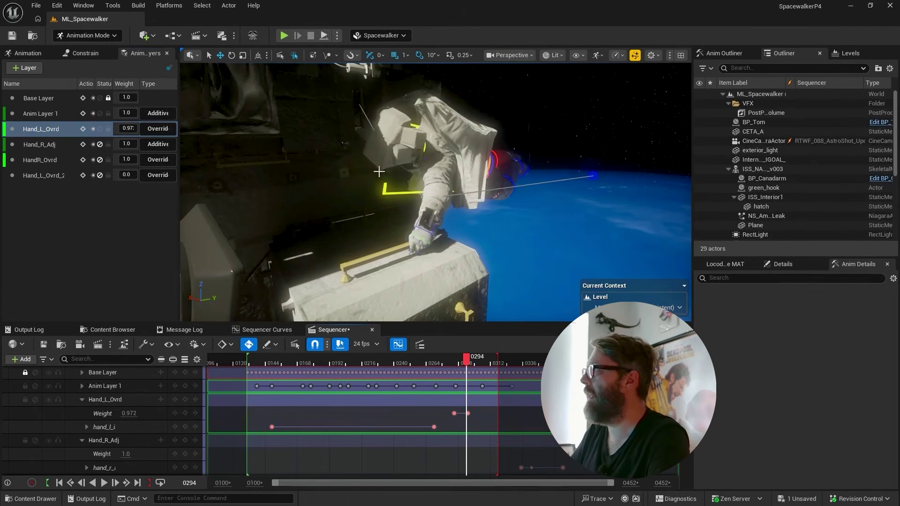
right_click_drag(469, 201, 457, 222)
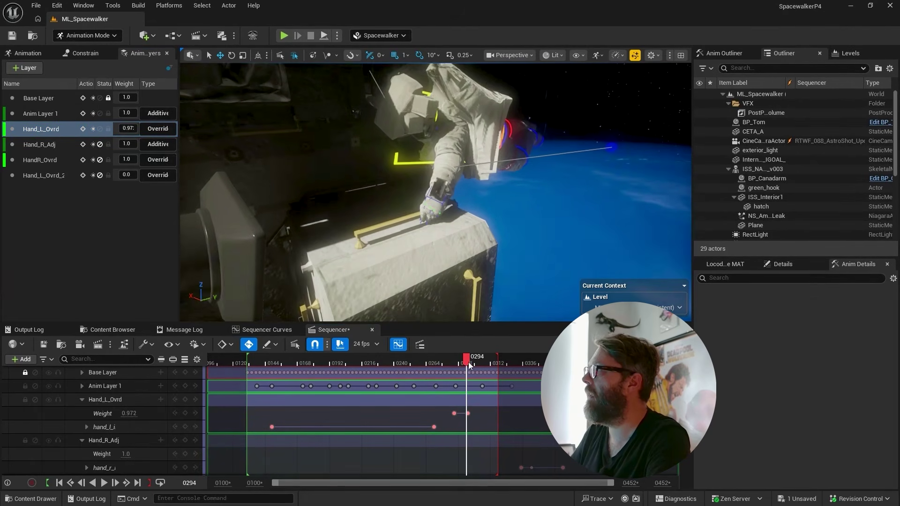
mouse_move(468, 362)
left_mouse_down()
mouse_move(421, 349)
mouse_move(445, 363)
mouse_move(474, 361)
left_mouse_up()
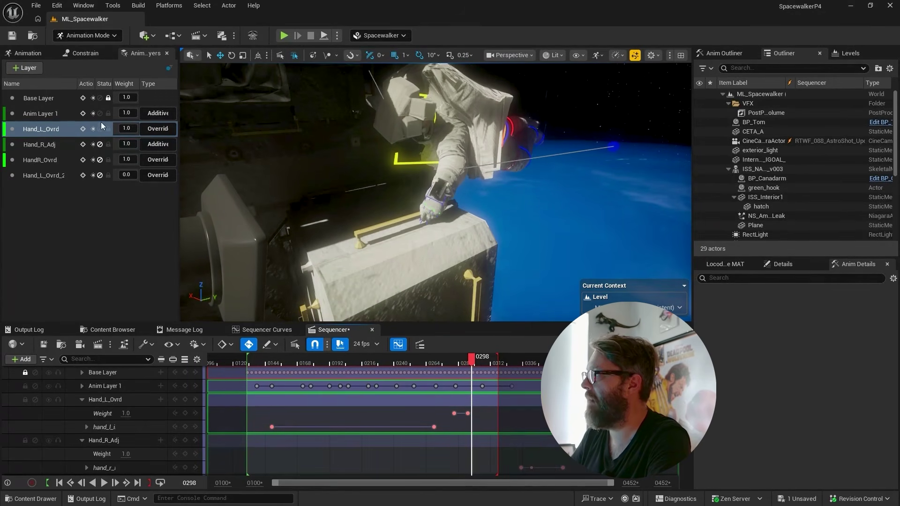
mouse_move(483, 363)
left_mouse_down()
mouse_move(450, 368)
mouse_move(471, 362)
left_mouse_up()
left_click(100, 130)
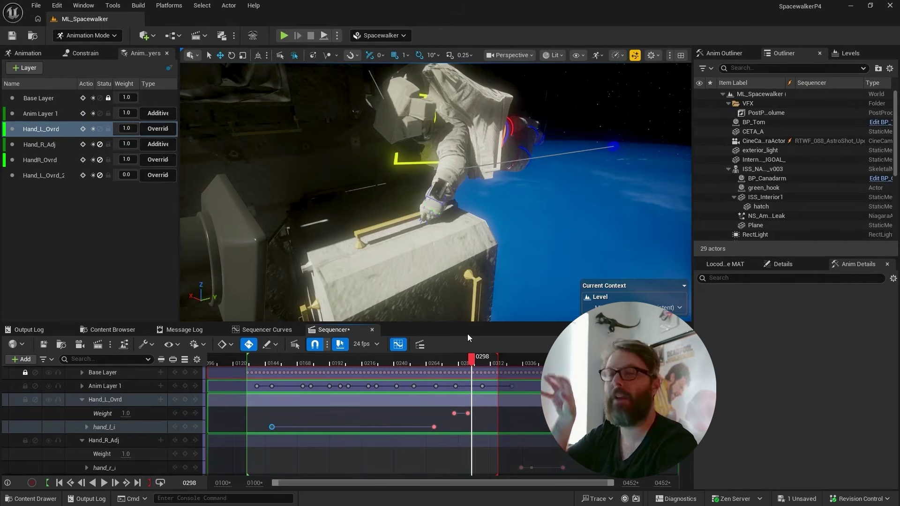
- Select and unmute the Hand_R_Adj layer, checking the right hand near the handrail around frames 361 to 362
left_click(56, 146)
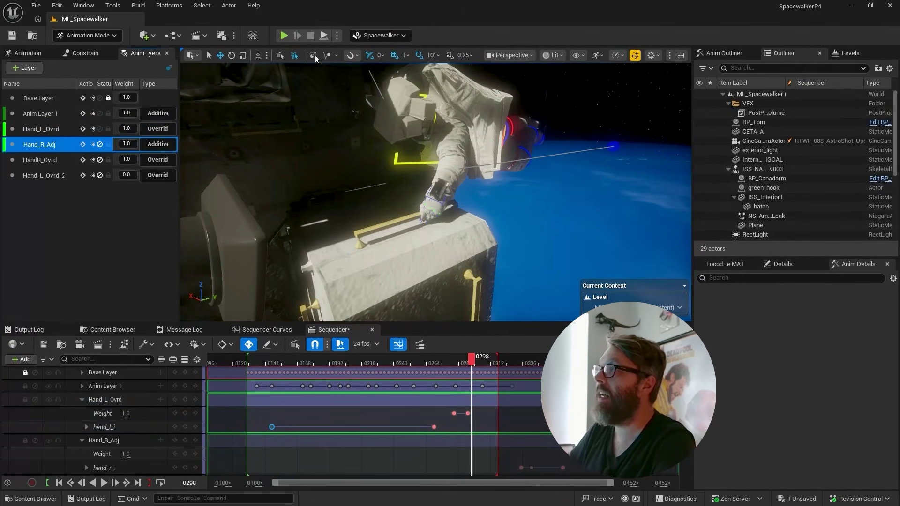
scroll(370, 90, "up", 5)
middle_click_drag(372, 86, 375, 99)
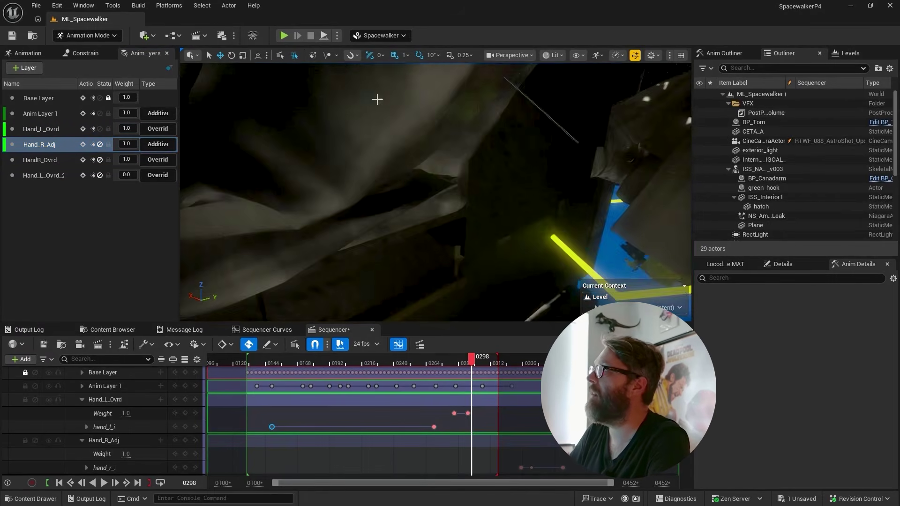
scroll(394, 129, "down", 2)
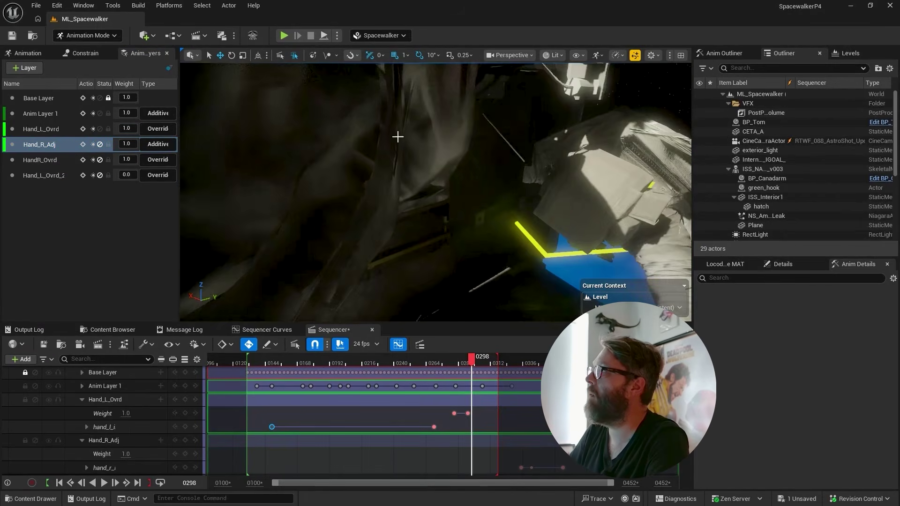
left_click(305, 445)
mouse_move(306, 445)
right_mouse_down()
mouse_move(307, 391)
mouse_move(333, 409)
right_mouse_up()
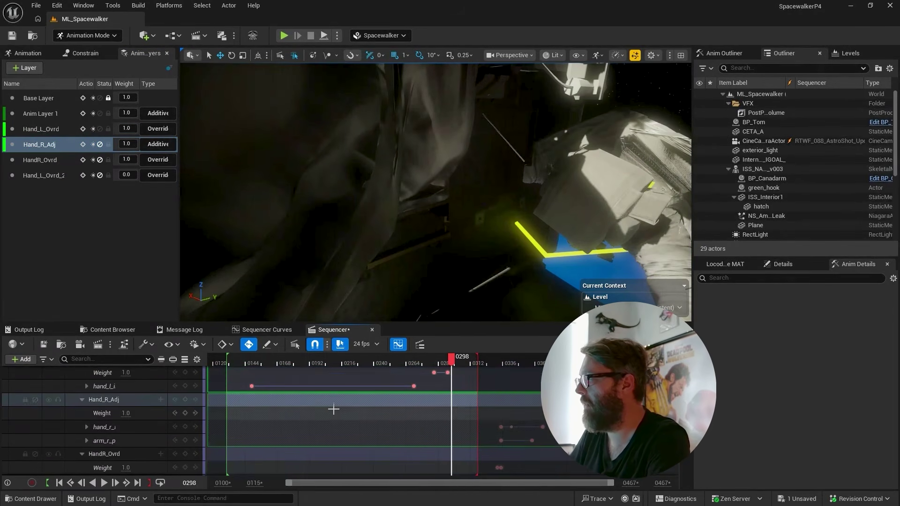
scroll(333, 410, "up", 3)
left_click(537, 358)
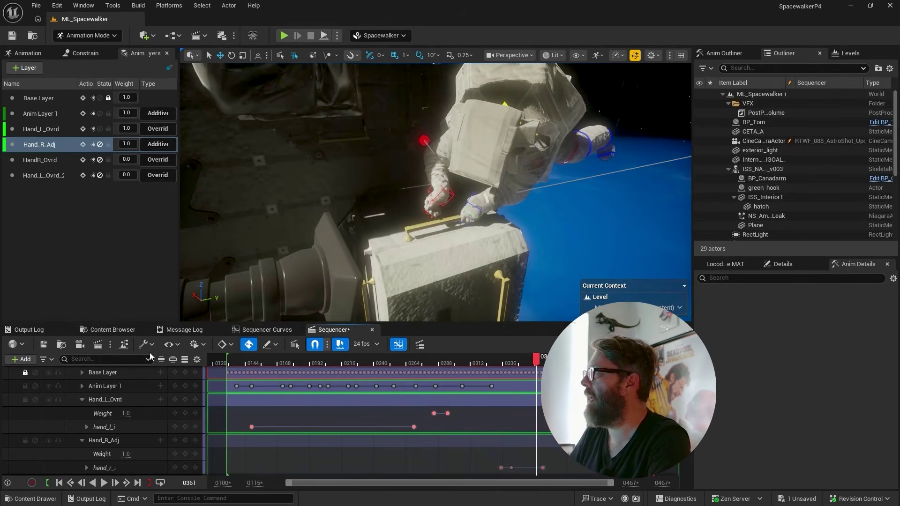
left_click(100, 146)
left_click_drag(537, 362, 539, 378)
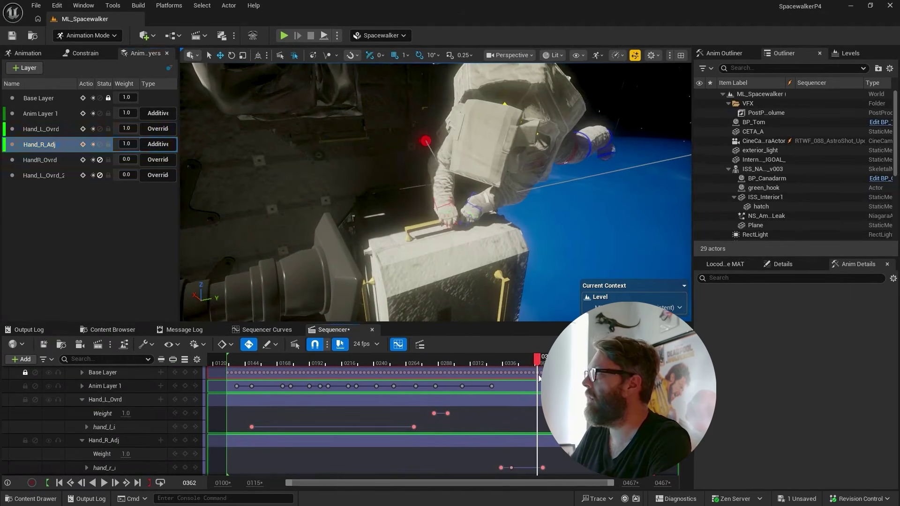
- Select the HandR_Ovrd layer and examine the right hand around its weight keys near frame 335
left_click(45, 163)
scroll(136, 445, "down", 6)
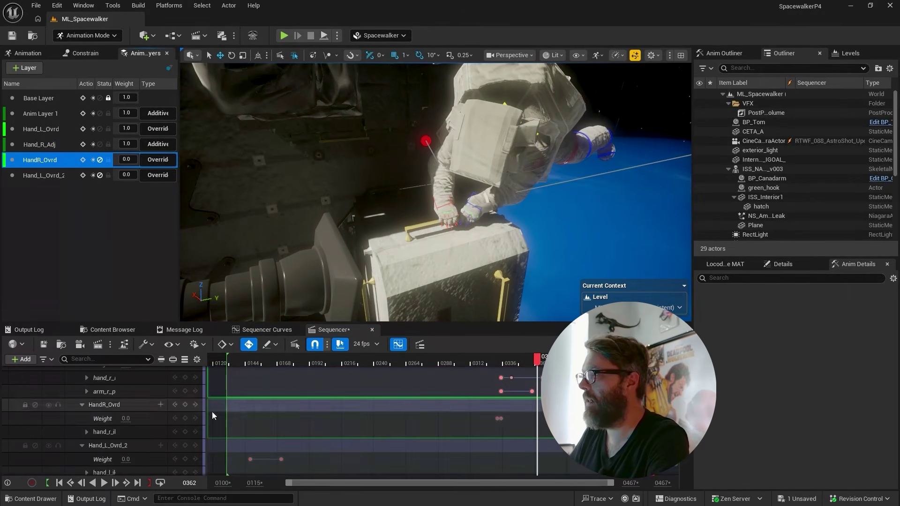
left_click(531, 359)
left_click_drag(529, 359, 503, 360)
right_click_drag(376, 135, 367, 134)
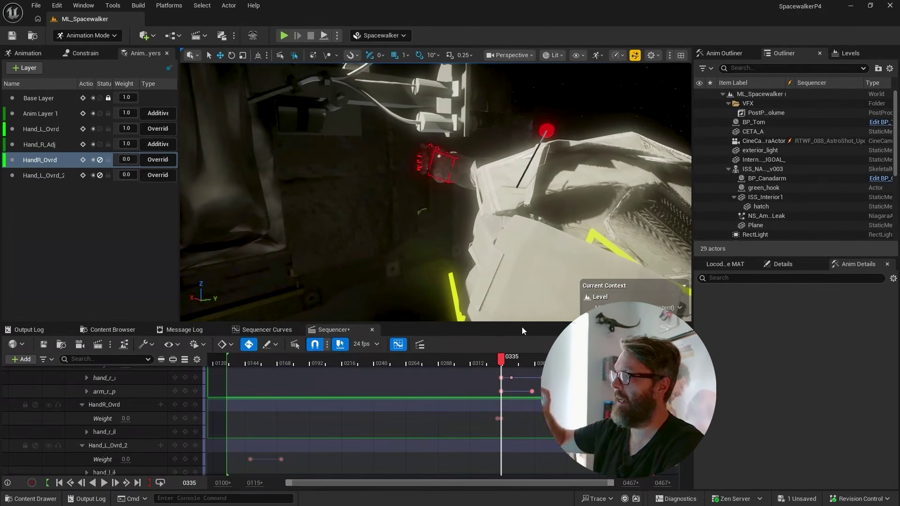
mouse_move(500, 363)
left_mouse_down()
mouse_move(472, 367)
mouse_move(524, 375)
mouse_move(503, 371)
mouse_move(510, 361)
left_mouse_up()
right_click_drag(418, 181, 405, 178)
right_click_drag(441, 277, 414, 165)
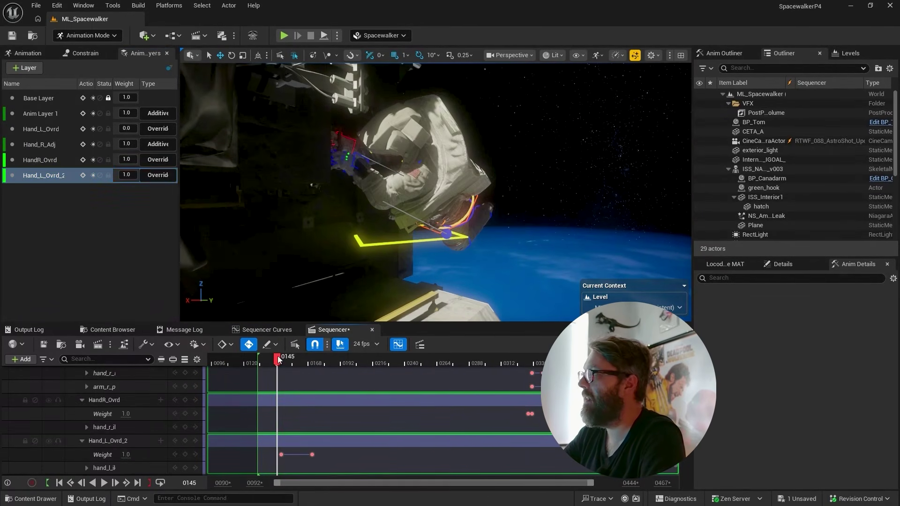
- Preview the Hand_L_Ovrd_2 blend, move its second weight key to about frame 175 and scrub to frame 205 to check the left hand
left_click_drag(286, 360, 279, 360)
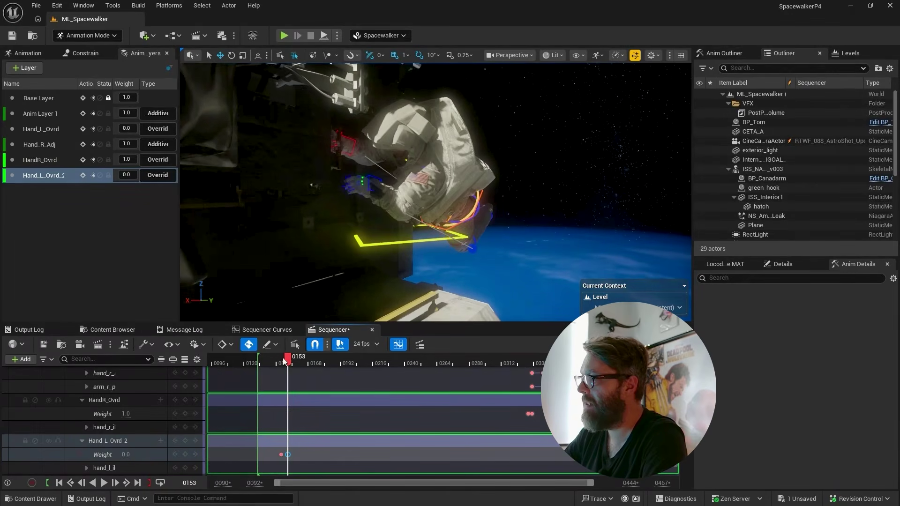
key("space")
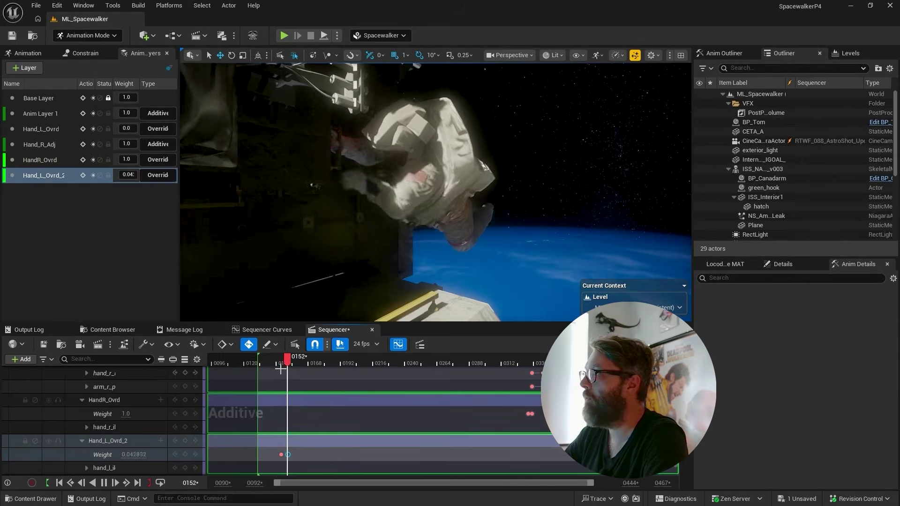
key("space")
left_click_drag(291, 455, 320, 456)
left_click_drag(317, 361, 344, 374)
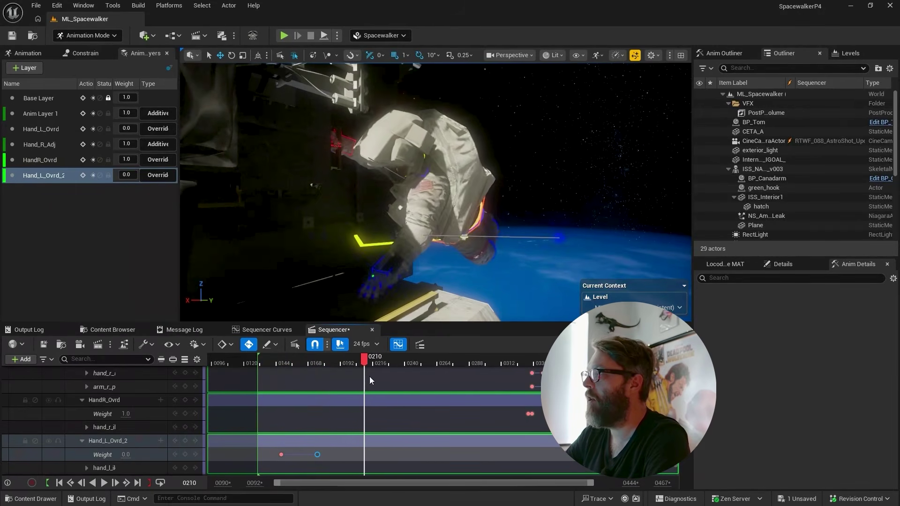
left_click(358, 362)
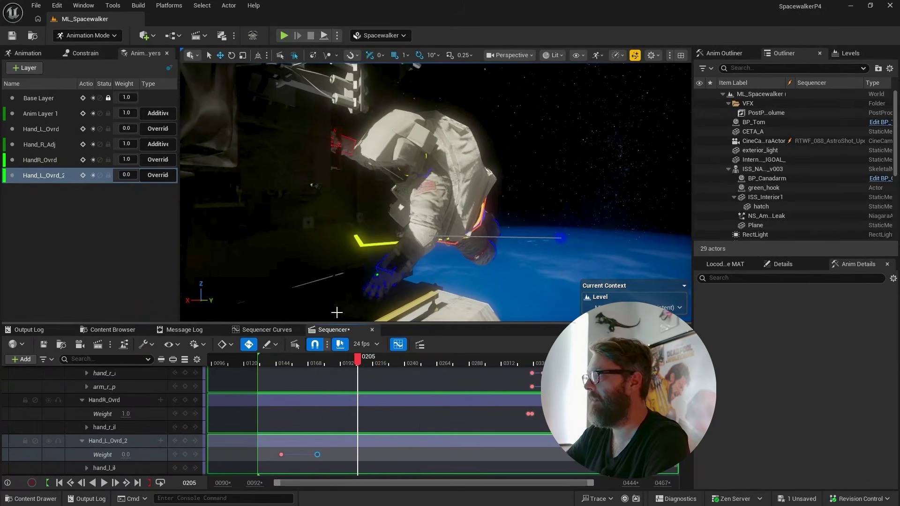